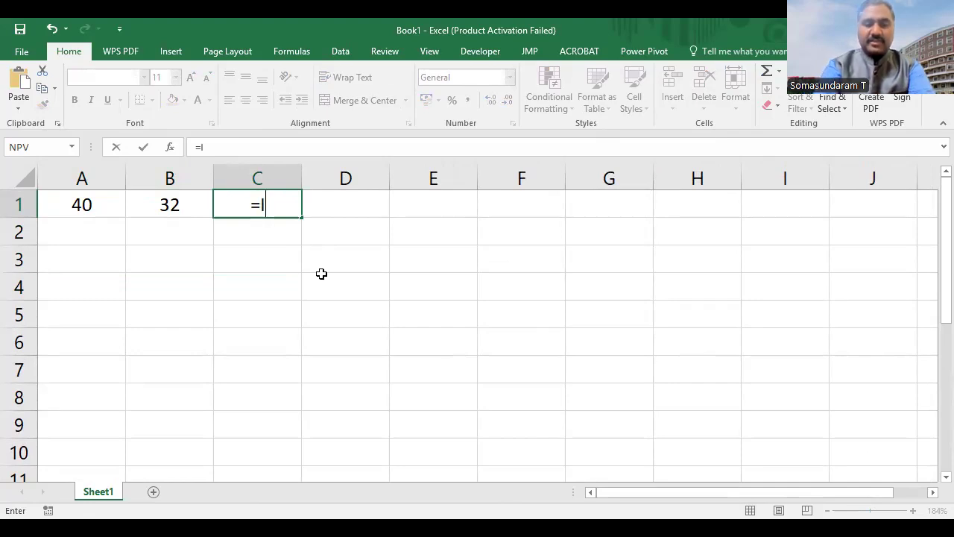
Step: Begin an IF formula in C1 with A1>40 as the first argument and B1<=32 as the second
{"action": "type", "text": "F("}
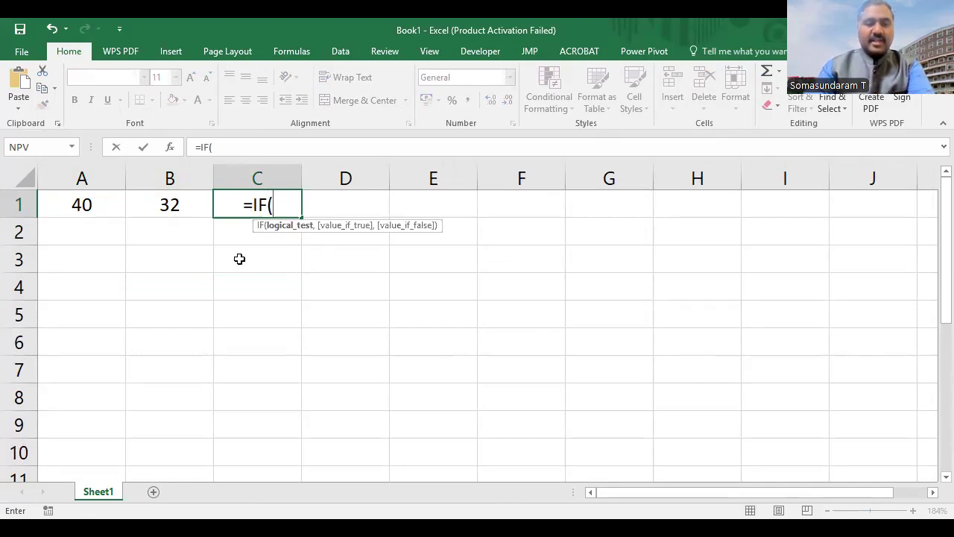
{"action": "left_click", "coordinate": [89, 204]}
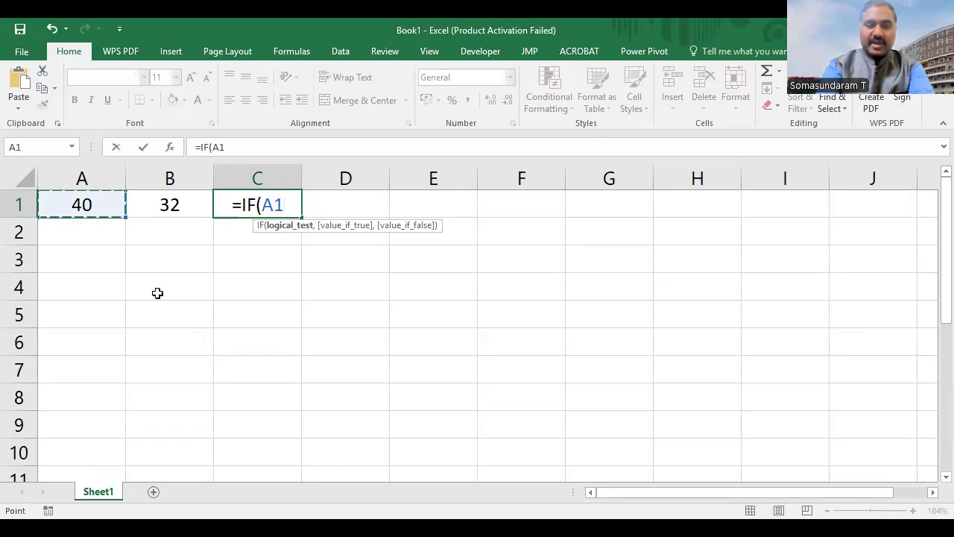
{"action": "type", "text": ">40,"}
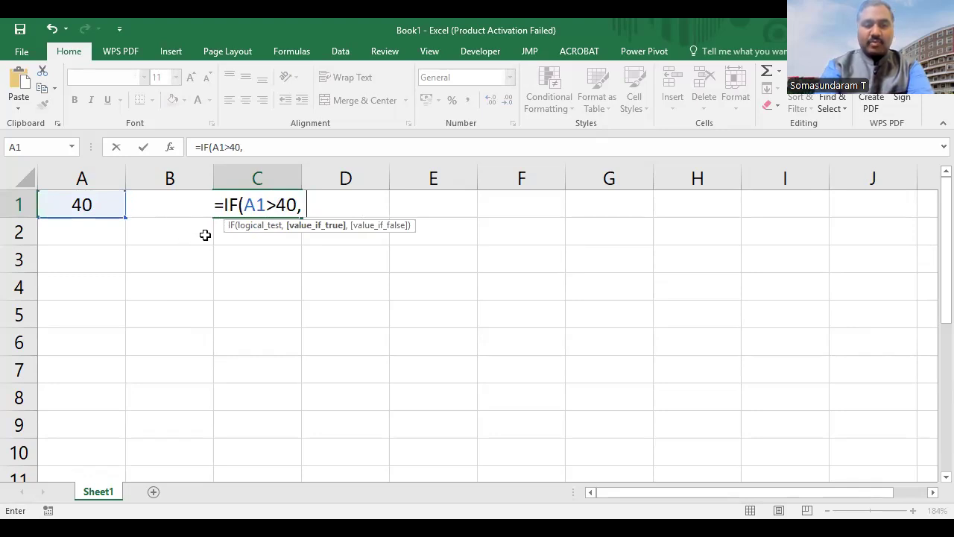
{"action": "type", "text": " B1"}
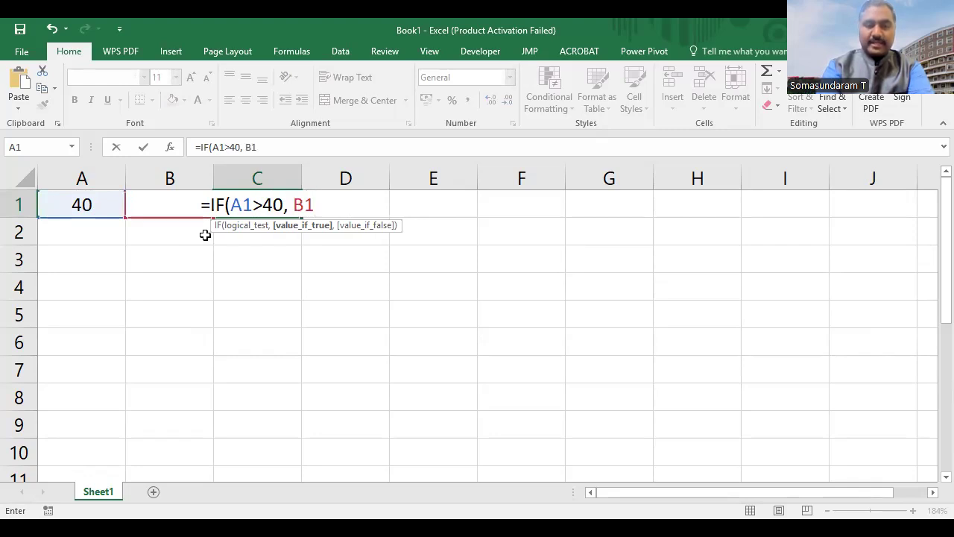
{"action": "type", "text": "<+"}
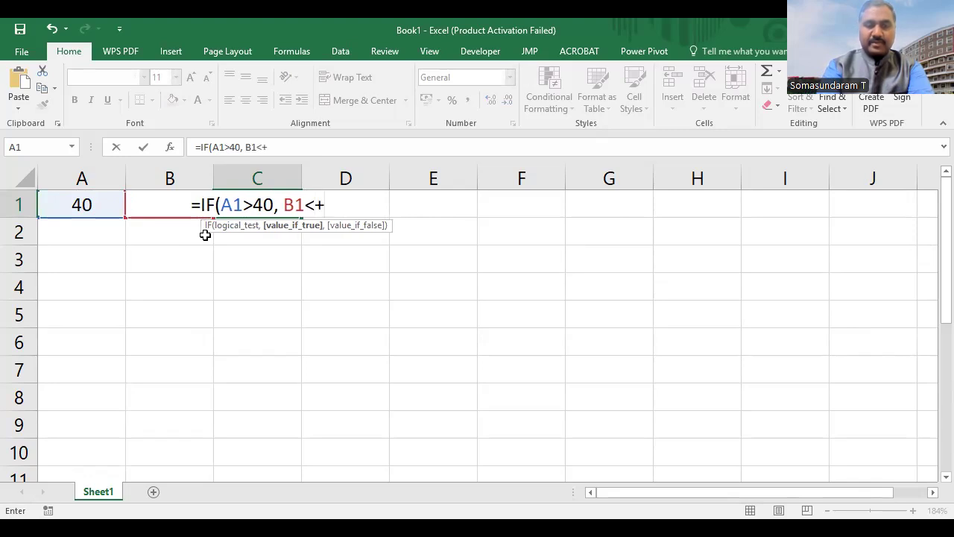
{"action": "key", "text": "BackSpace"}
{"action": "type", "text": "="}
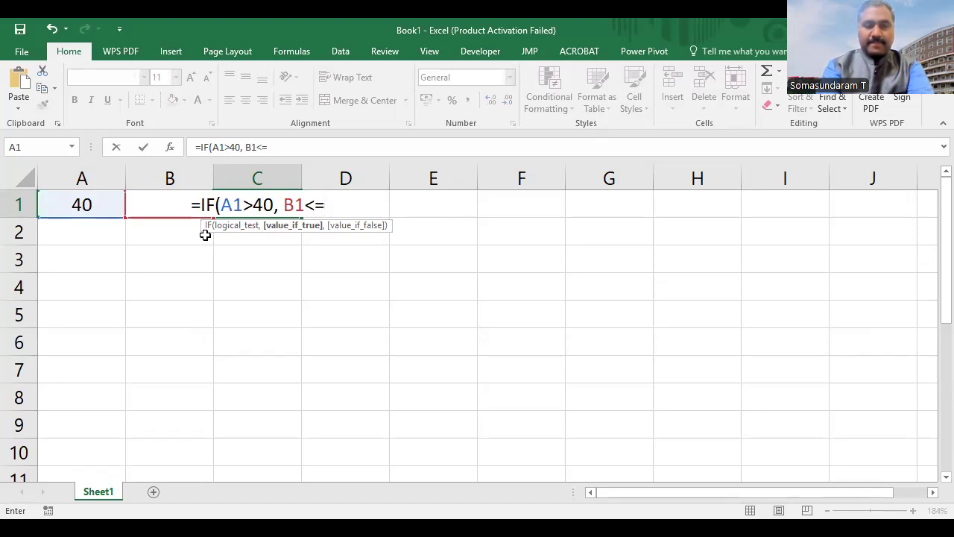
{"action": "type", "text": "32"}
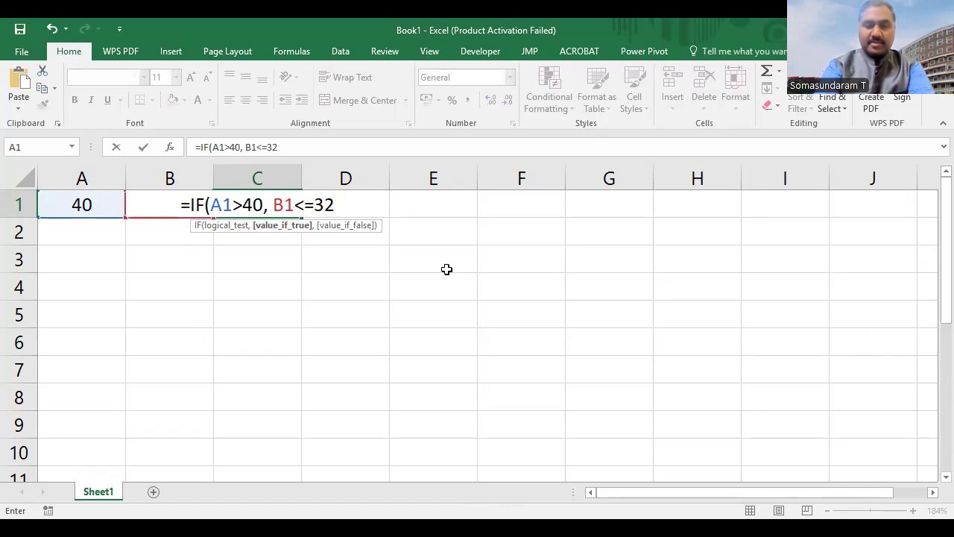
Step: Add "TRUE" and "FALSE" as the last arguments of the C1 formula, close it and try to enter it
{"action": "type", "text": ", \""}
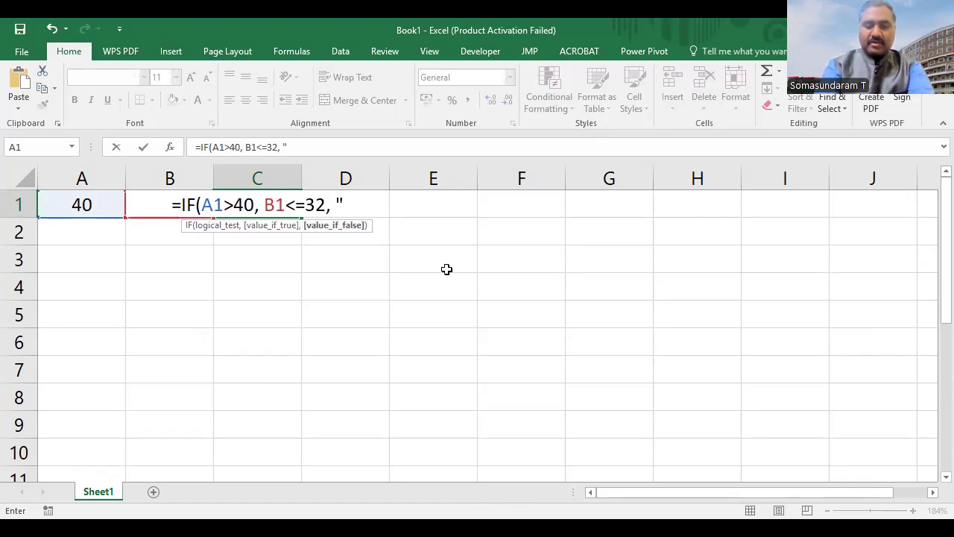
{"action": "type", "text": "TRUE"}
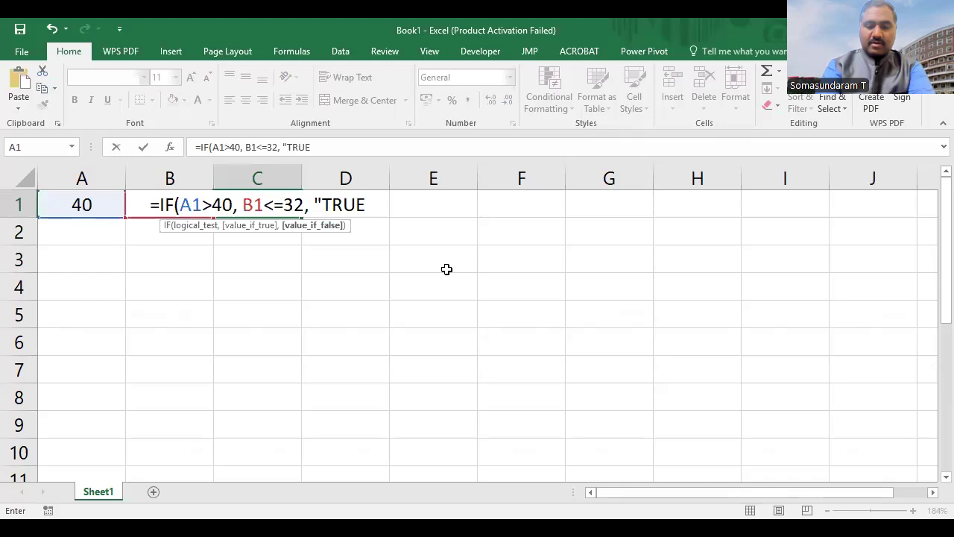
{"action": "type", "text": "\","}
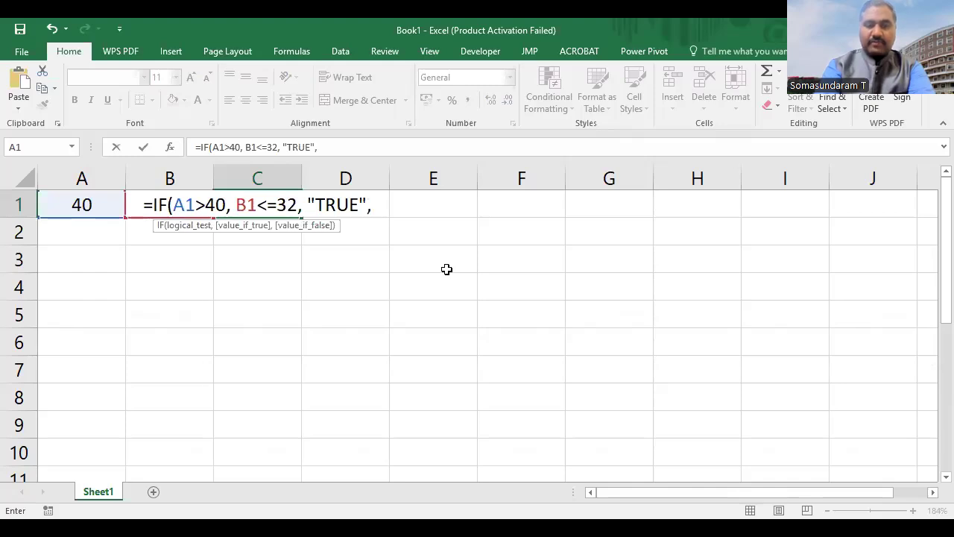
{"action": "type", "text": "\"FALSE\""}
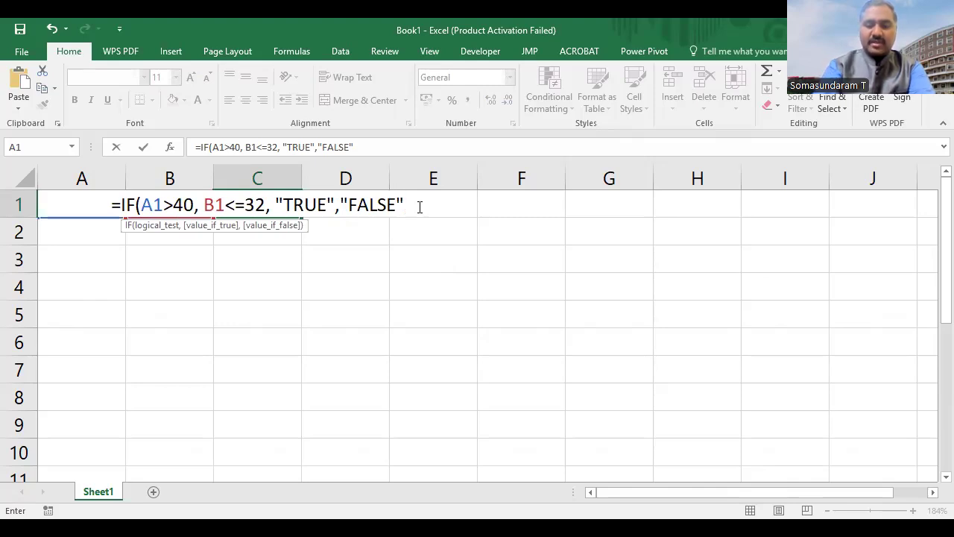
{"action": "type", "text": ")"}
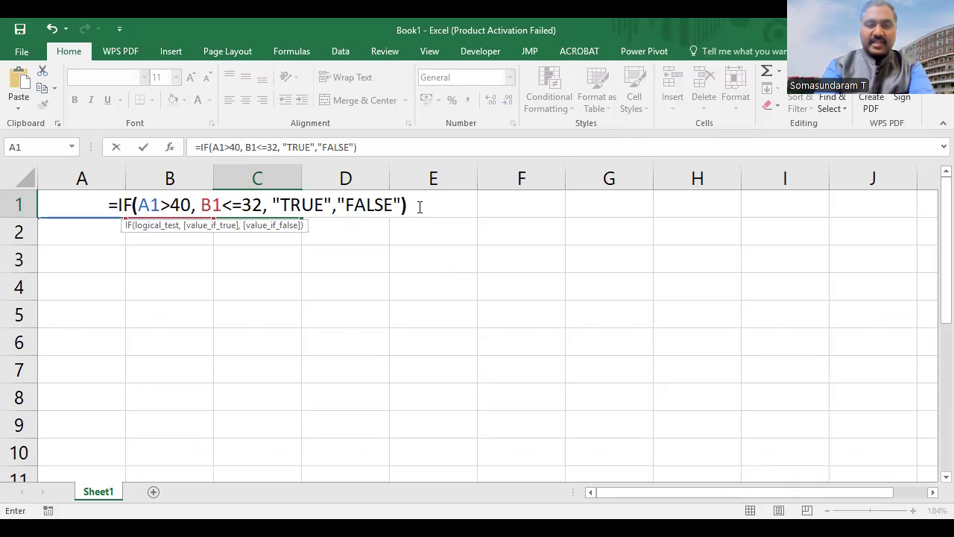
{"action": "key", "text": "Return"}
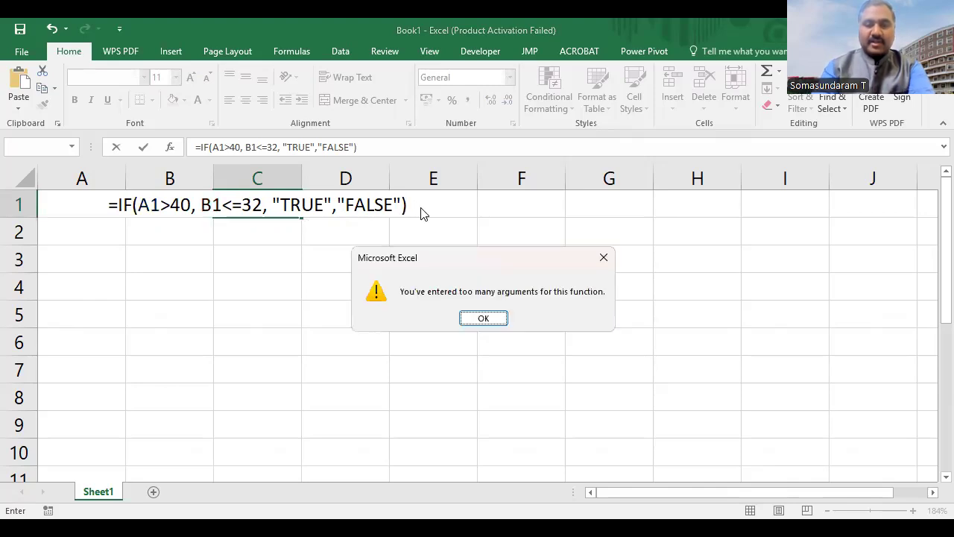
{"action": "key", "text": "Return"}
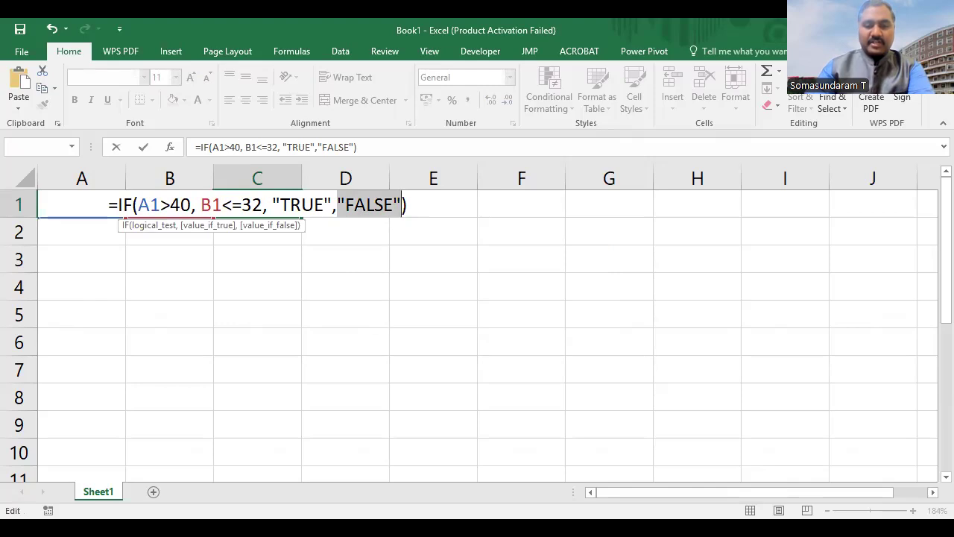
{"action": "key", "text": "Return"}
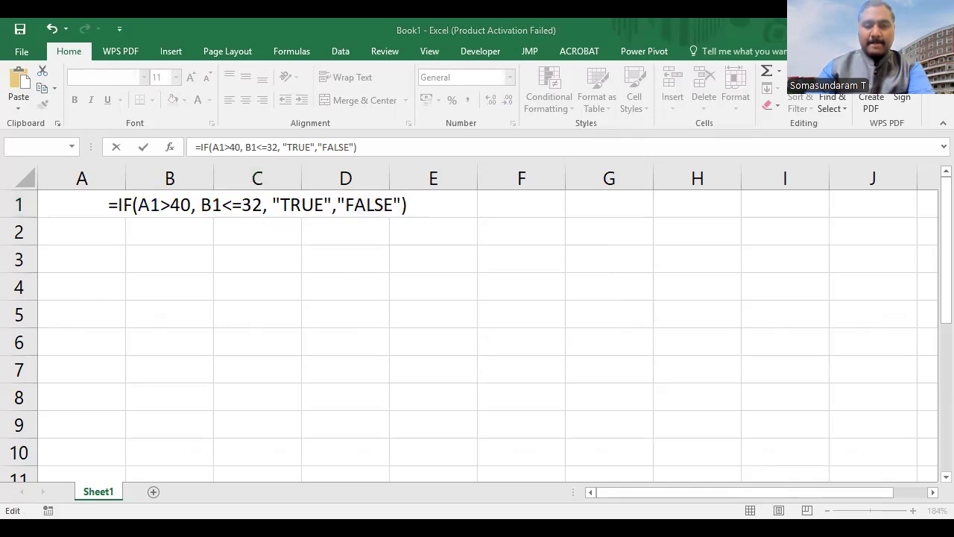
{"action": "key", "text": "Return"}
Step: Remove the B1<=32 argument from the C1 formula and enter it as =IF(A1>40, "TRUE","FALSE")
{"action": "left_click_drag", "start_coordinate": [202, 204], "coordinate": [269, 203]}
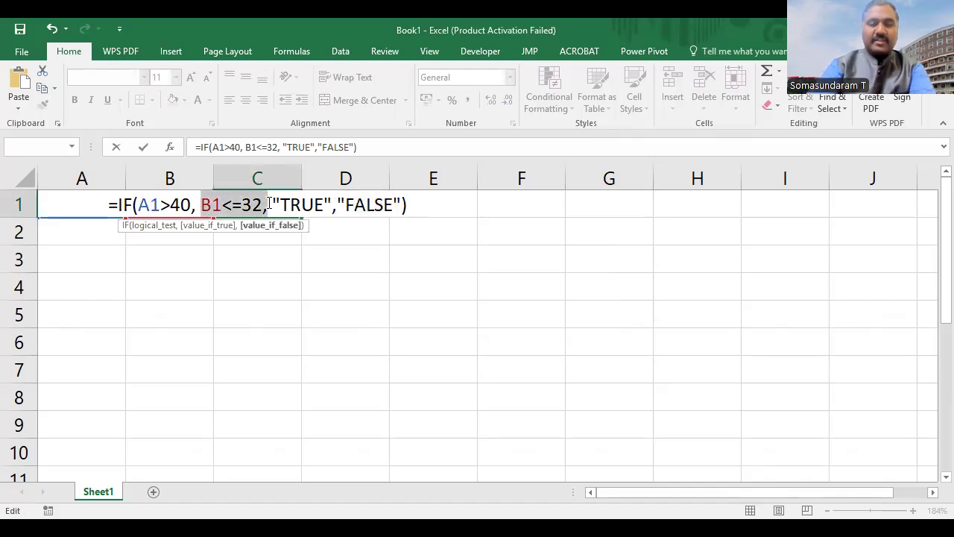
{"action": "key", "text": "BackSpace"}
{"action": "key", "text": "BackSpace"}
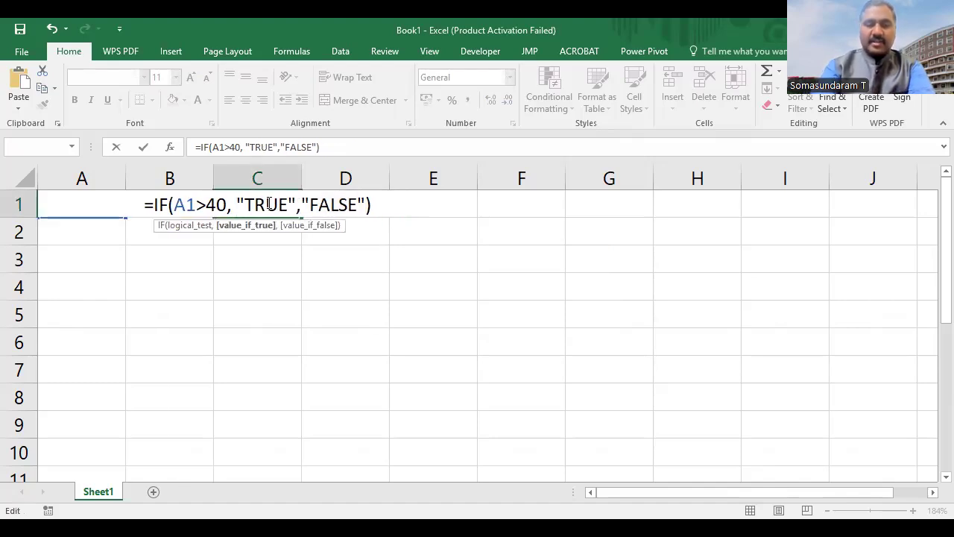
{"action": "key", "text": "ctrl+Return"}
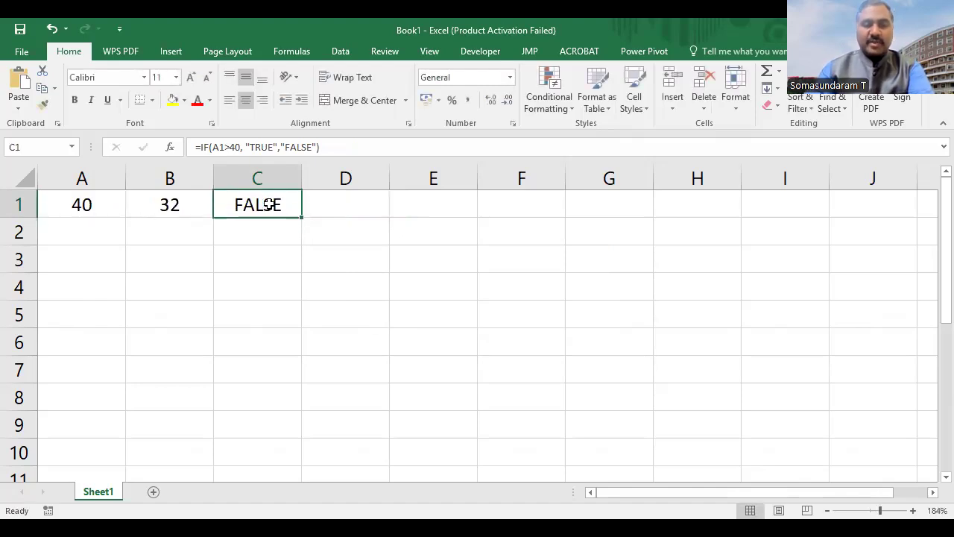
Step: Change the logical test in the C1 formula to A1>=40
{"action": "left_click", "coordinate": [229, 147]}
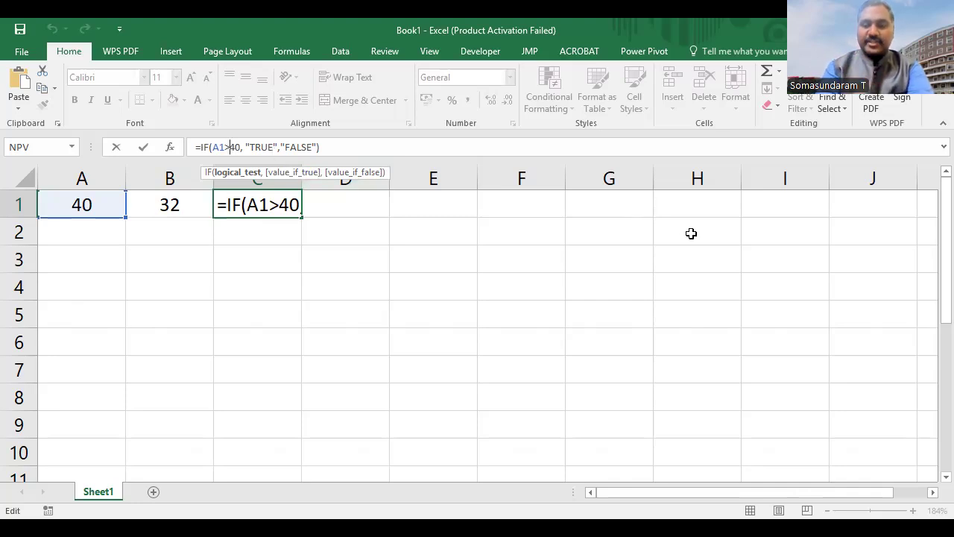
{"action": "type", "text": "="}
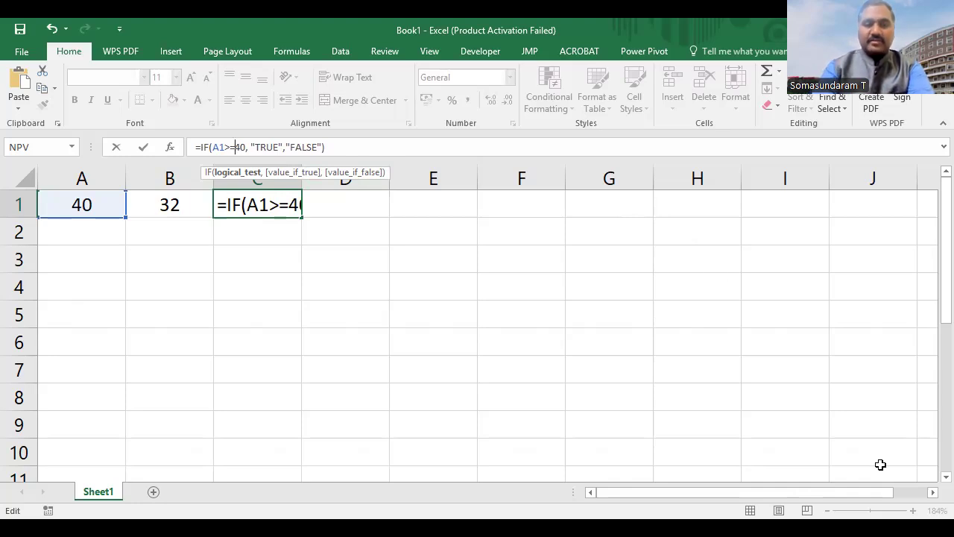
{"action": "key", "text": "Return"}
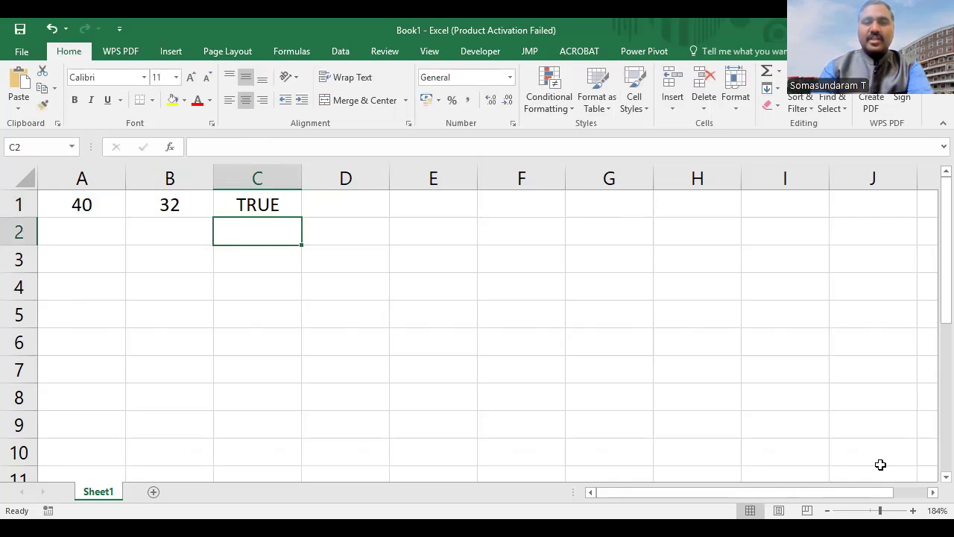
Step: Enter 56 in cell A3 and 40 in cell B3
{"action": "key", "text": "Home"}
{"action": "key", "text": "Down"}
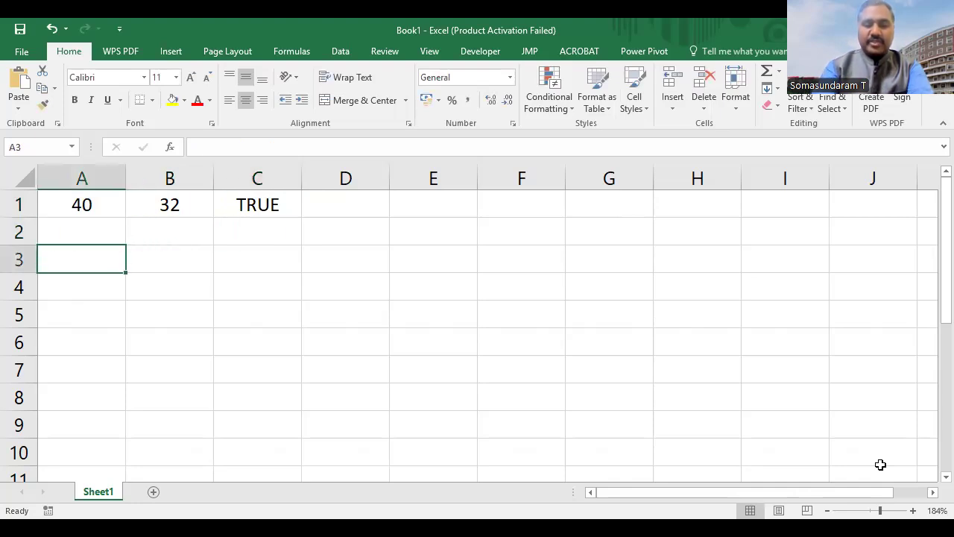
{"action": "type", "text": "56"}
{"action": "key", "text": "Tab"}
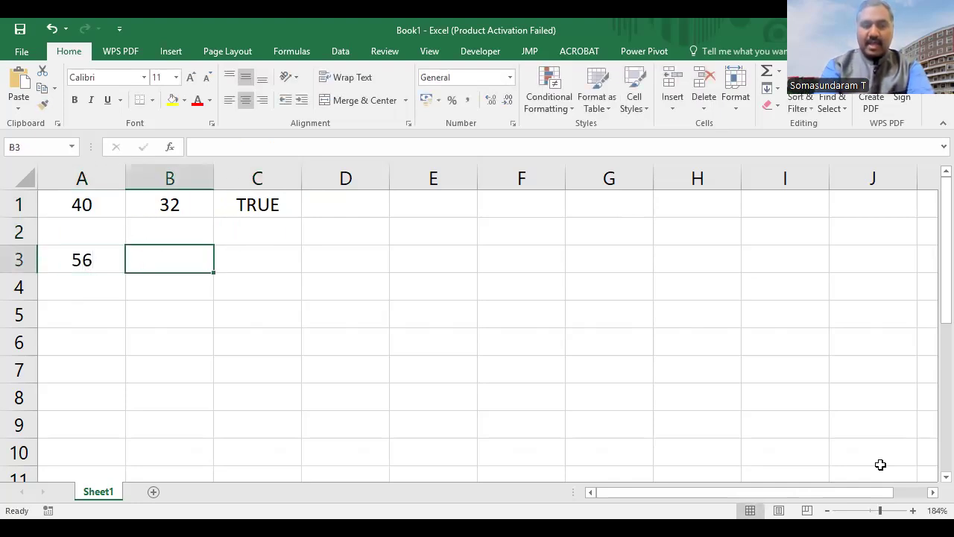
{"action": "type", "text": "40"}
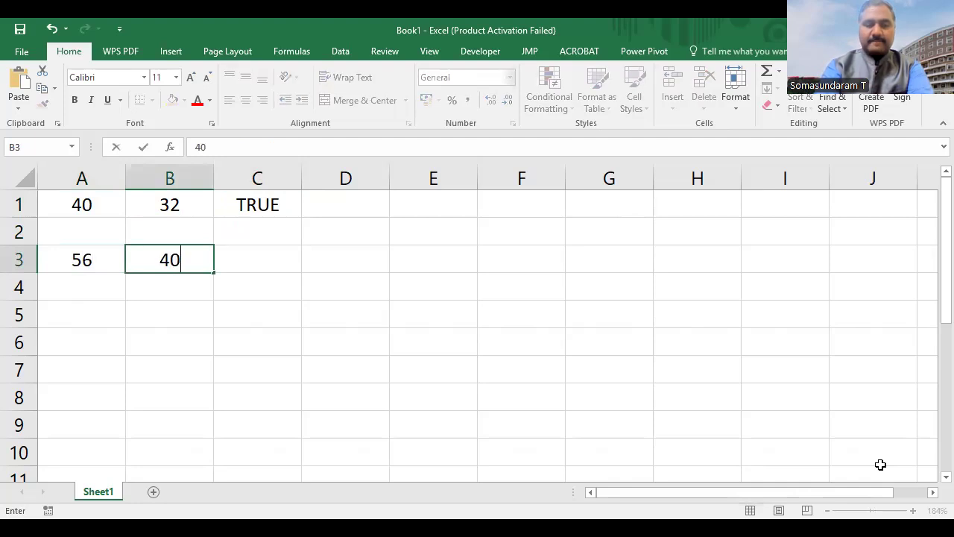
{"action": "key", "text": "Tab"}
Step: Begin an IF formula in C3 with a nested AND function whose first condition is A1>50
{"action": "type", "text": "="}
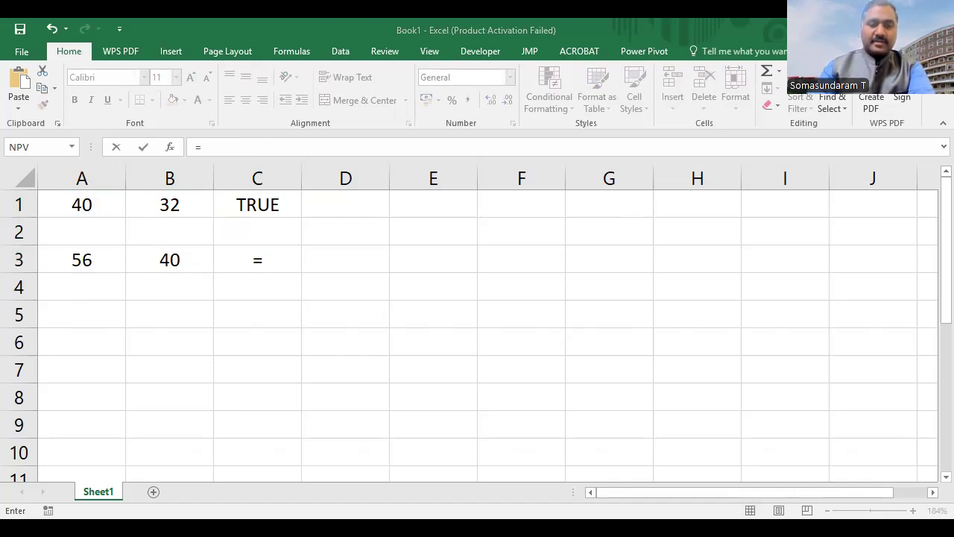
{"action": "type", "text": "IF(AND("}
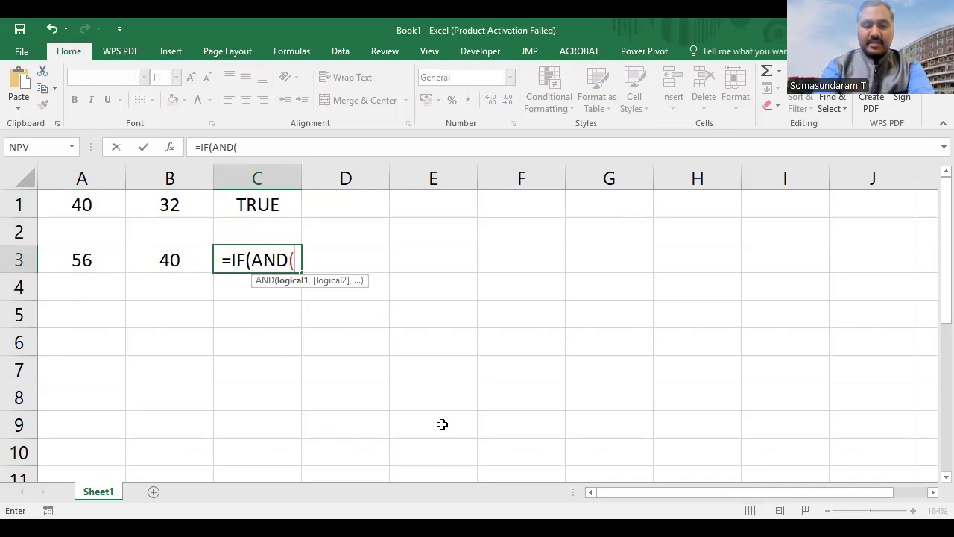
{"action": "type", "text": "A1"}
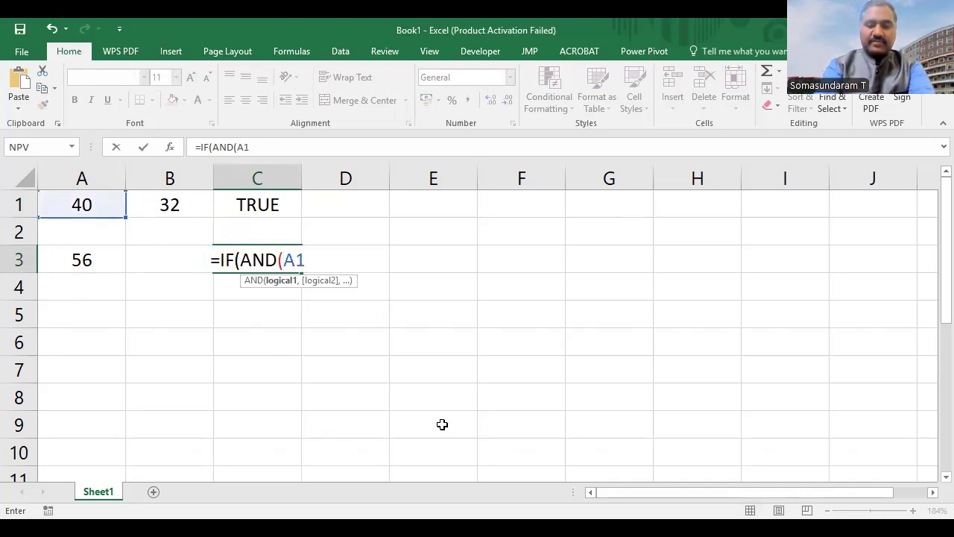
{"action": "type", "text": ">50."}
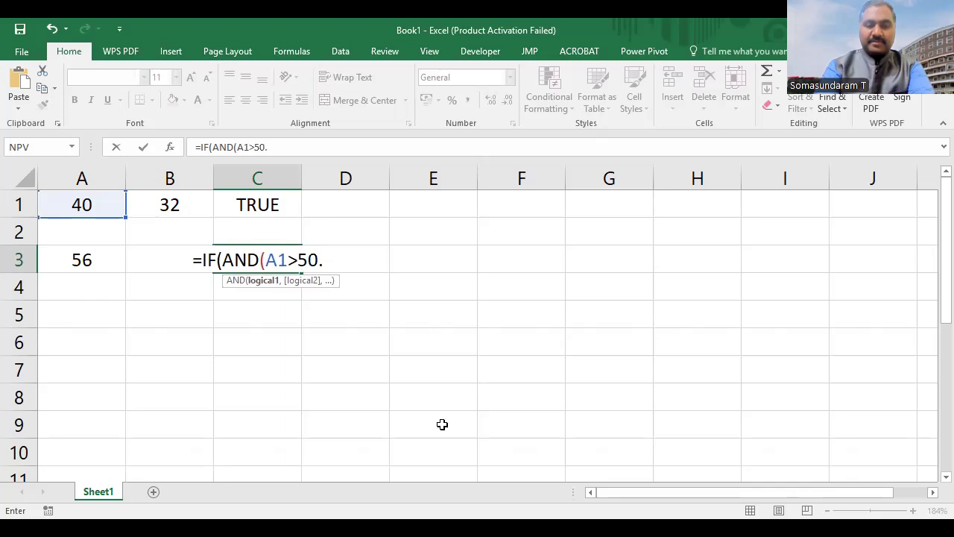
{"action": "key", "text": "BackSpace"}
{"action": "type", "text": ","}
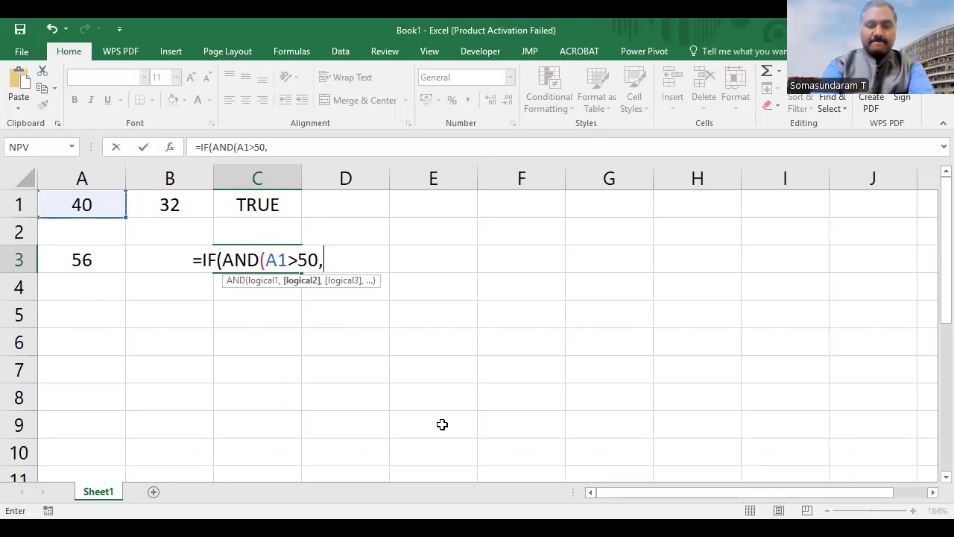
Step: Correct the first AND condition in the C3 formula to A3>50 and add B3<60 as the second condition
{"action": "type", "text": "B"}
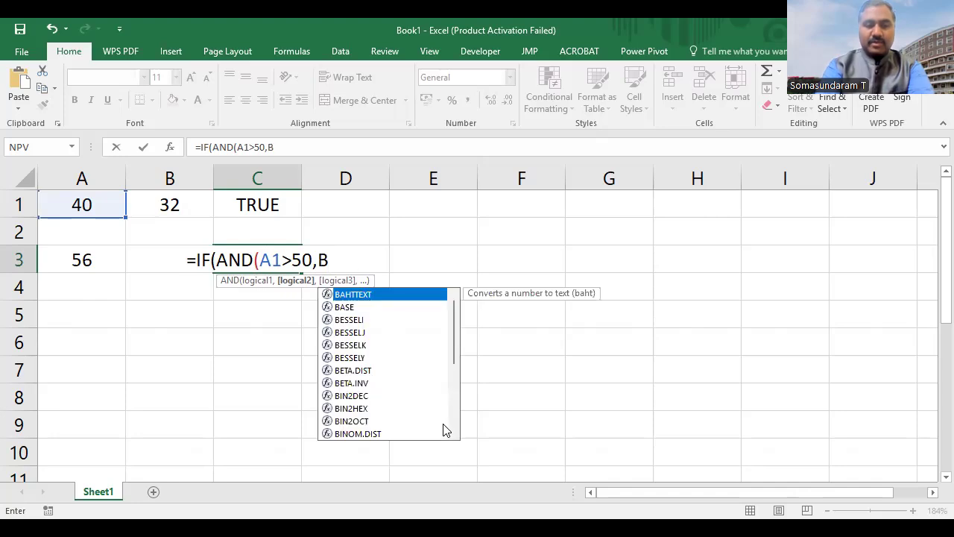
{"action": "left_click", "coordinate": [282, 259]}
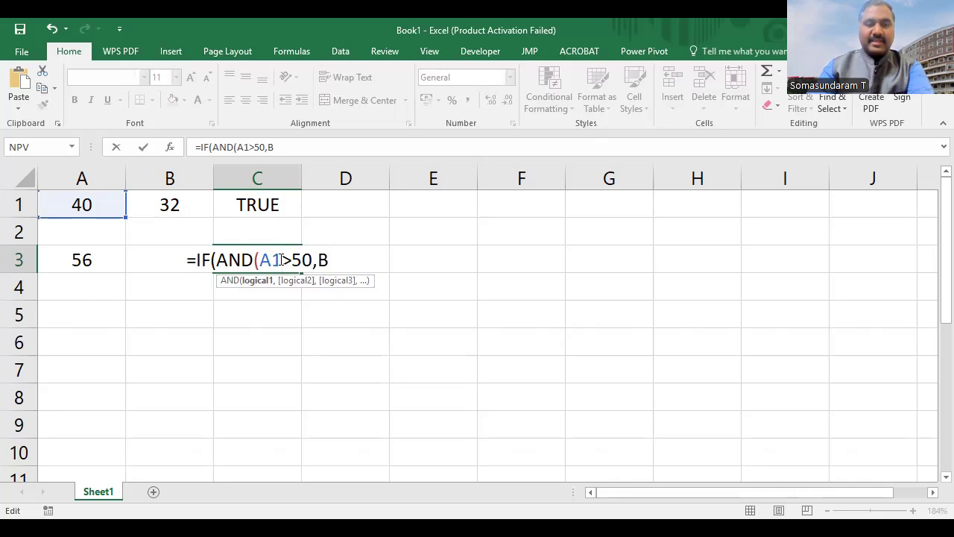
{"action": "key", "text": "Down"}
{"action": "key", "text": "Down"}
{"action": "left_click", "coordinate": [341, 260]}
{"action": "type", "text": ",B"}
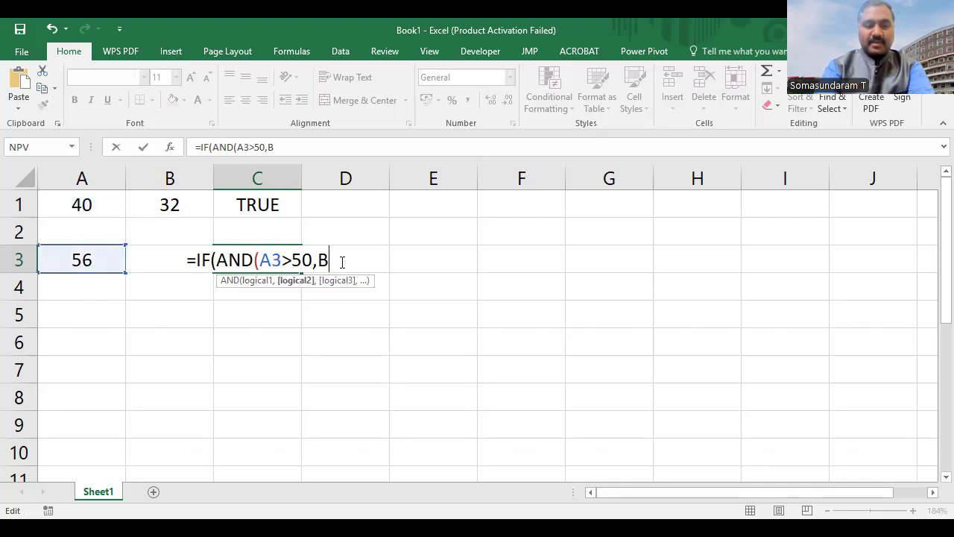
{"action": "type", "text": "3"}
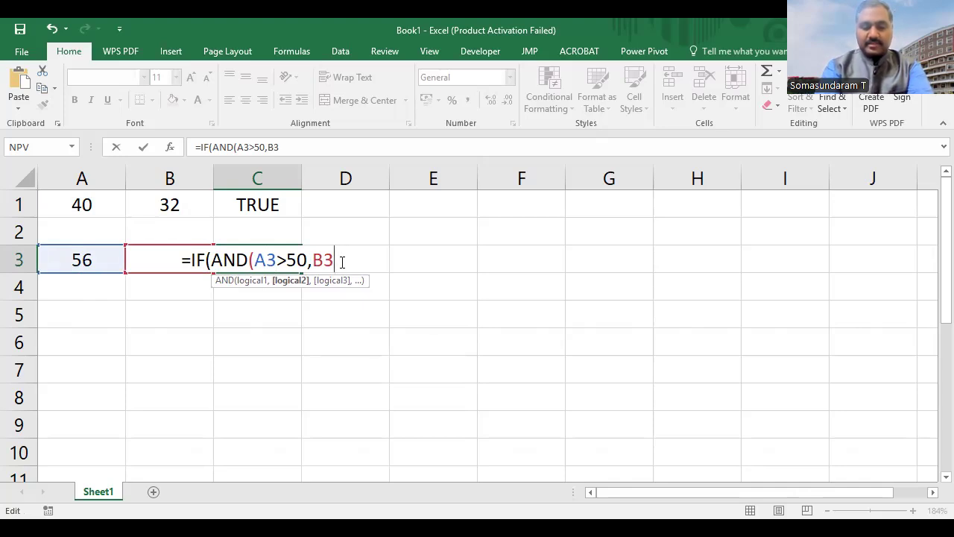
{"action": "type", "text": "<"}
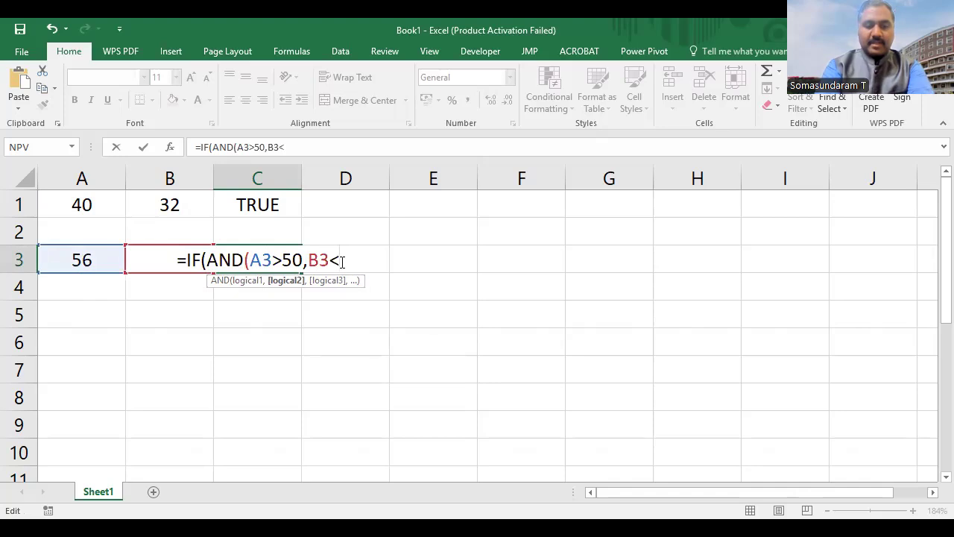
{"action": "type", "text": "60"}
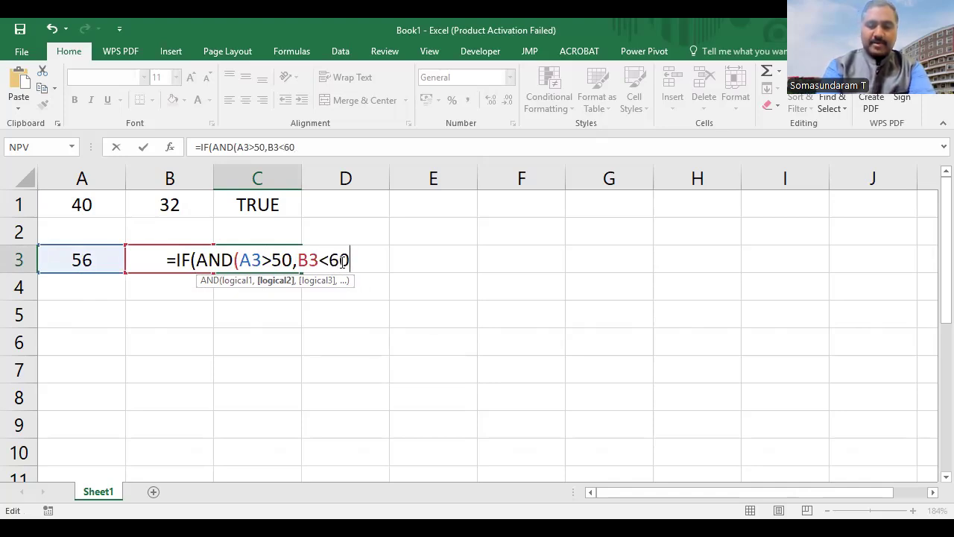
Step: Complete the C3 formula with "PASS" and "FAIL" results, close the AND function after B3<60, and enter it
{"action": "type", "text": ","}
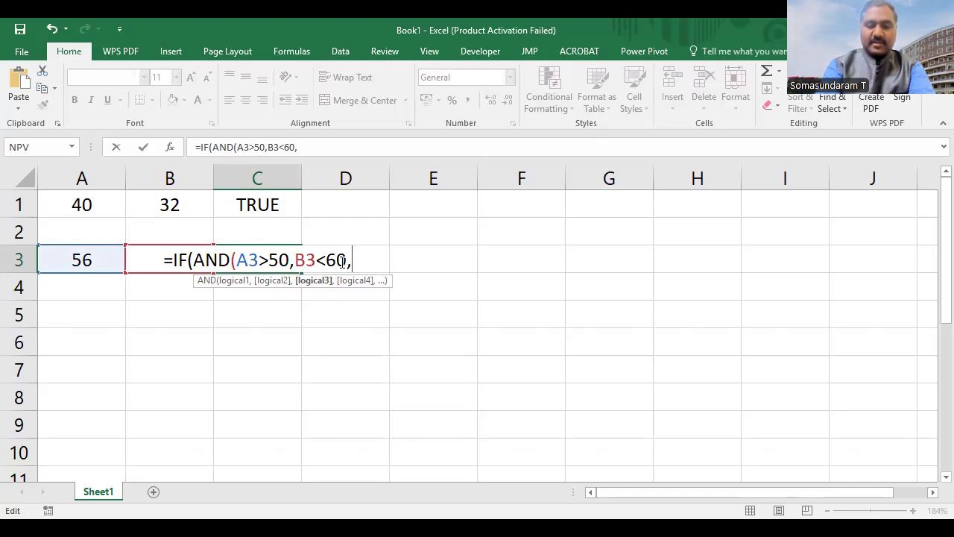
{"action": "type", "text": "\"PASS\",\"FAIL\")"}
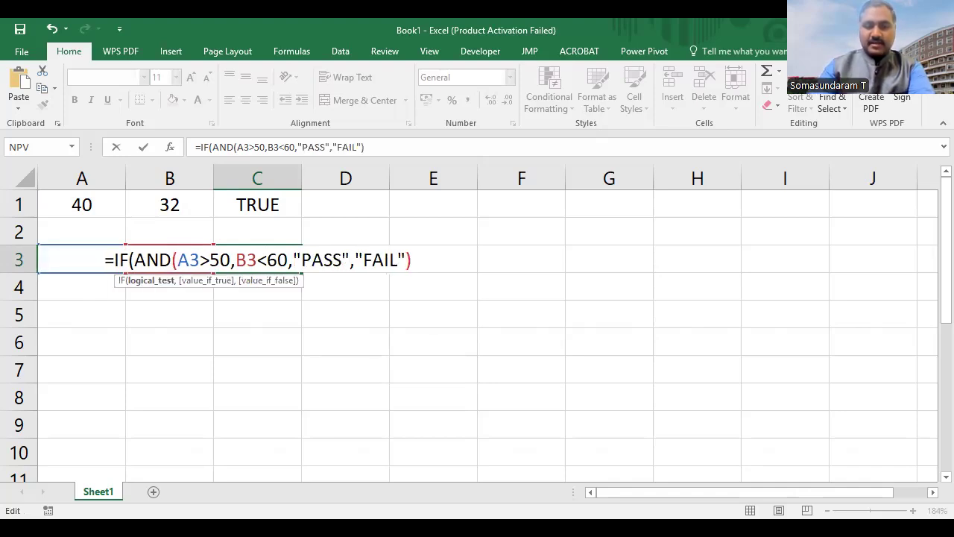
{"action": "key", "text": "Return"}
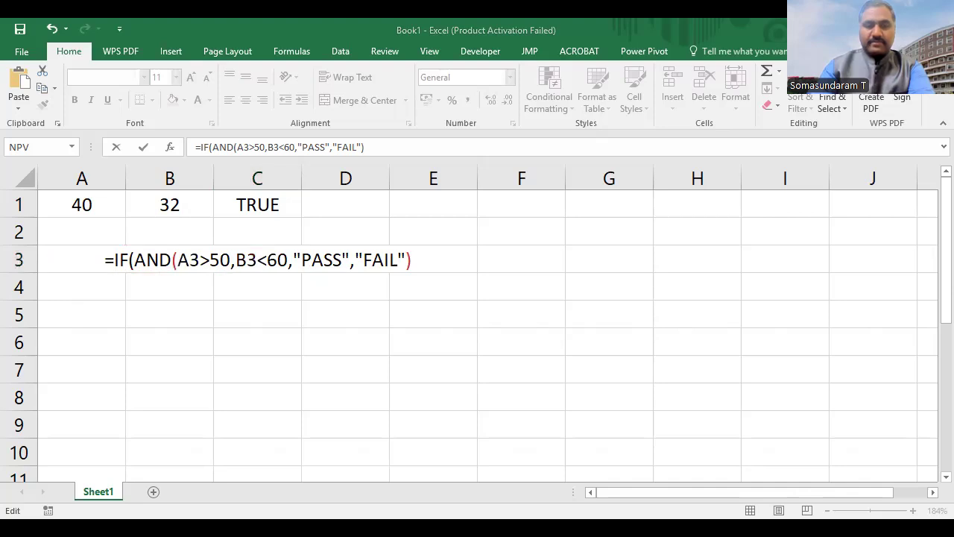
{"action": "key", "text": "Return"}
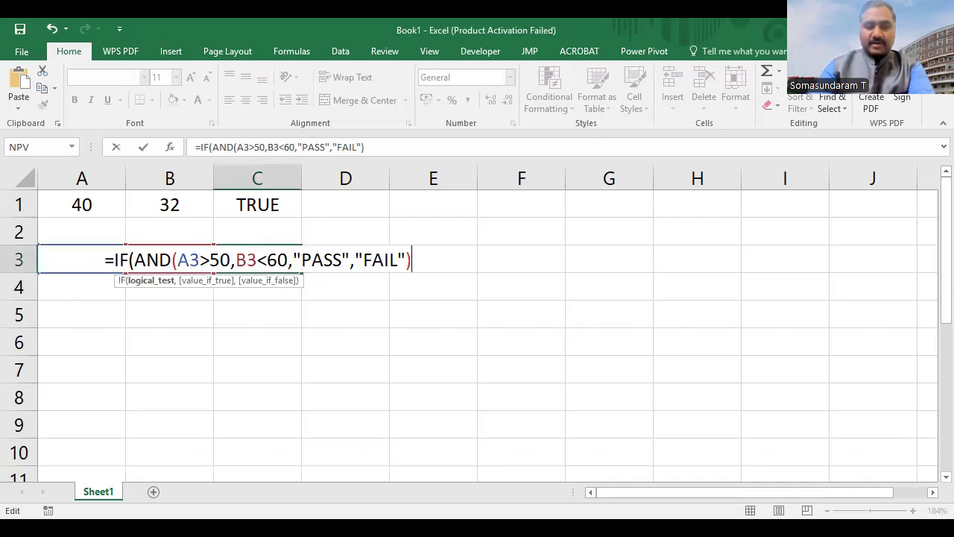
{"action": "left_click", "coordinate": [286, 260]}
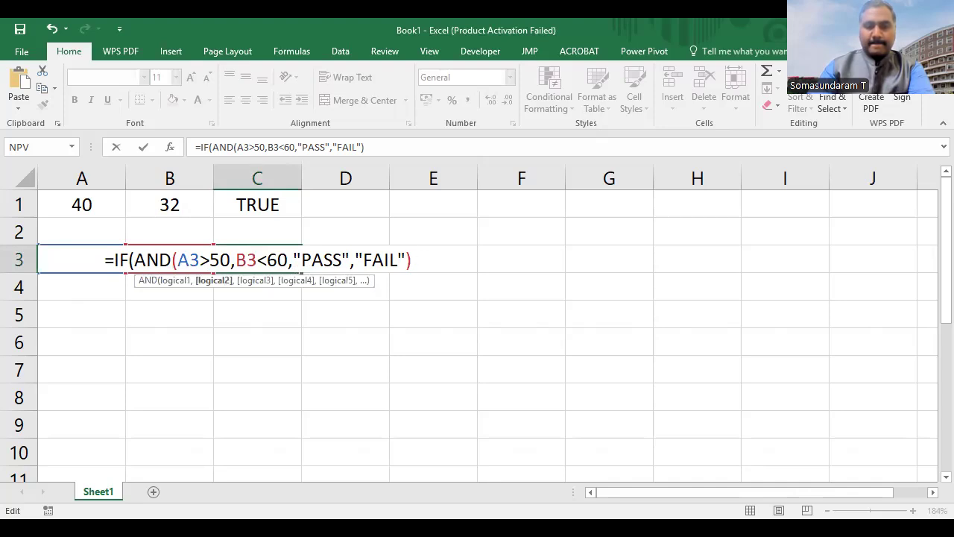
{"action": "type", "text": ")"}
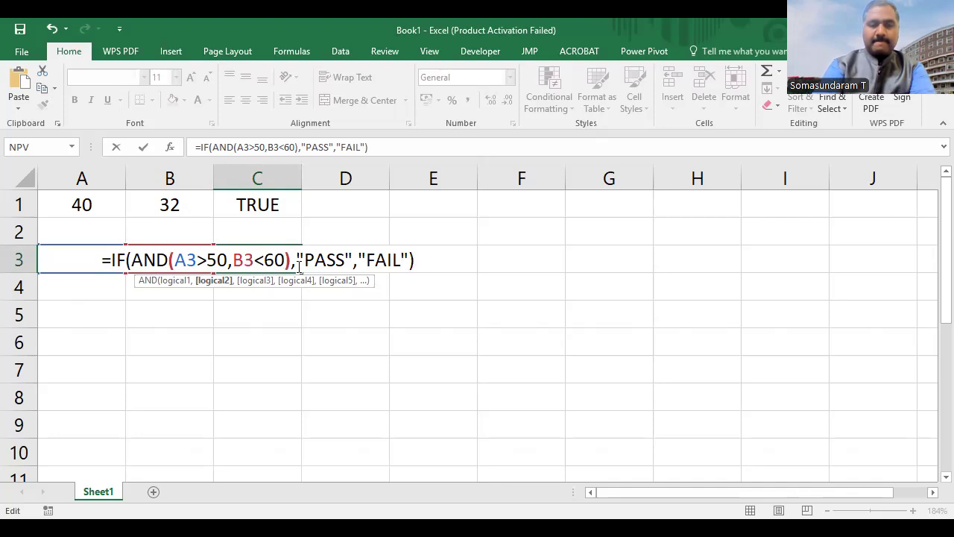
{"action": "key", "text": "Return"}
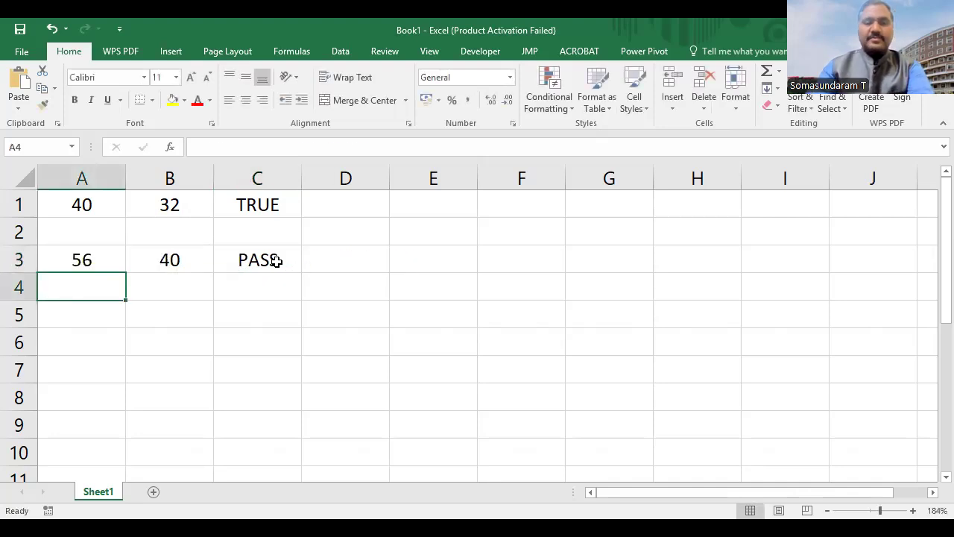
Step: Change the second AND condition in the C3 formula to B3<40 and recheck cells B3 and C3
{"action": "left_click", "coordinate": [274, 260]}
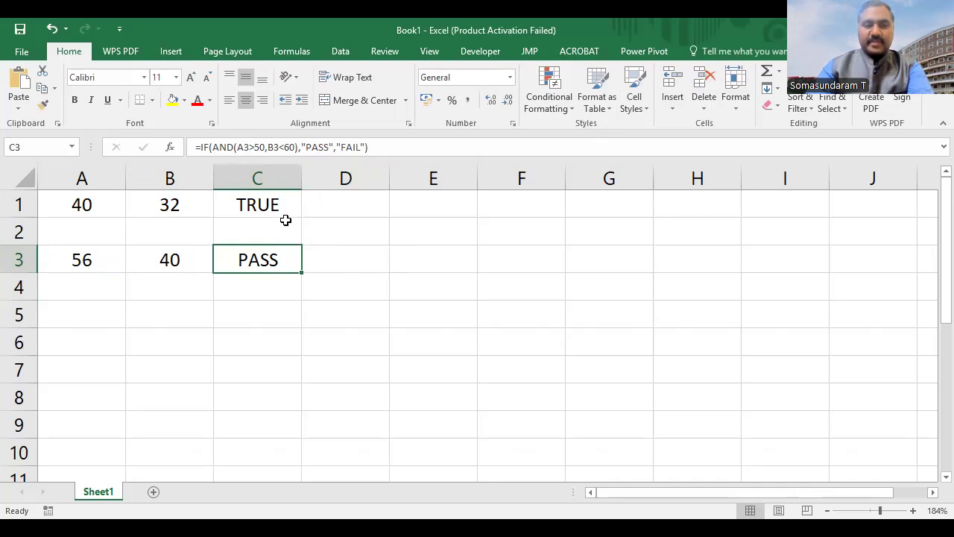
{"action": "left_click", "coordinate": [288, 147]}
{"action": "key", "text": "BackSpace"}
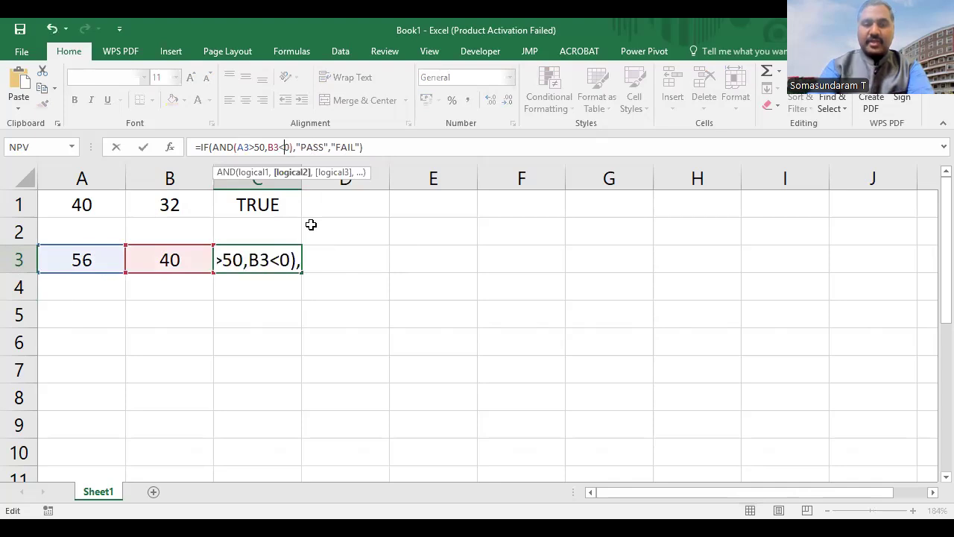
{"action": "type", "text": "4"}
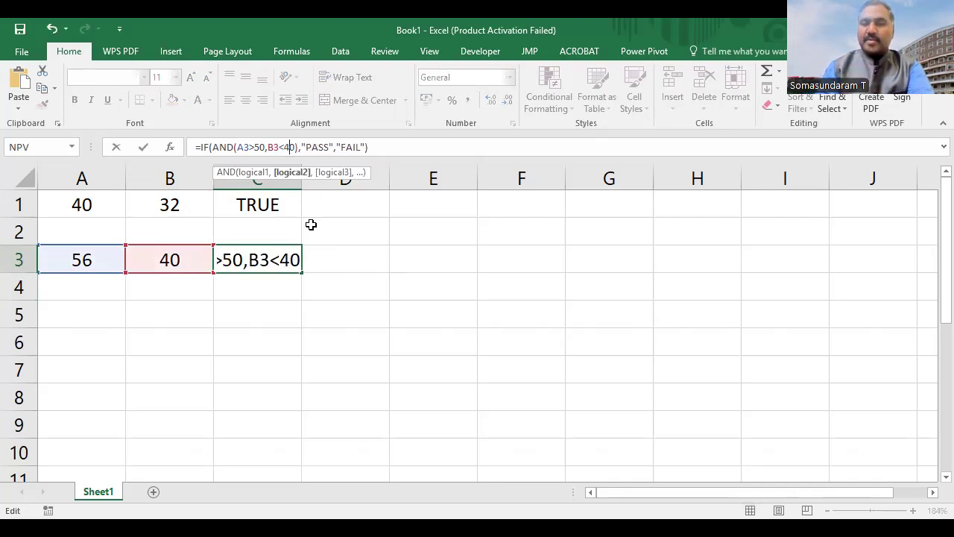
{"action": "key", "text": "Return"}
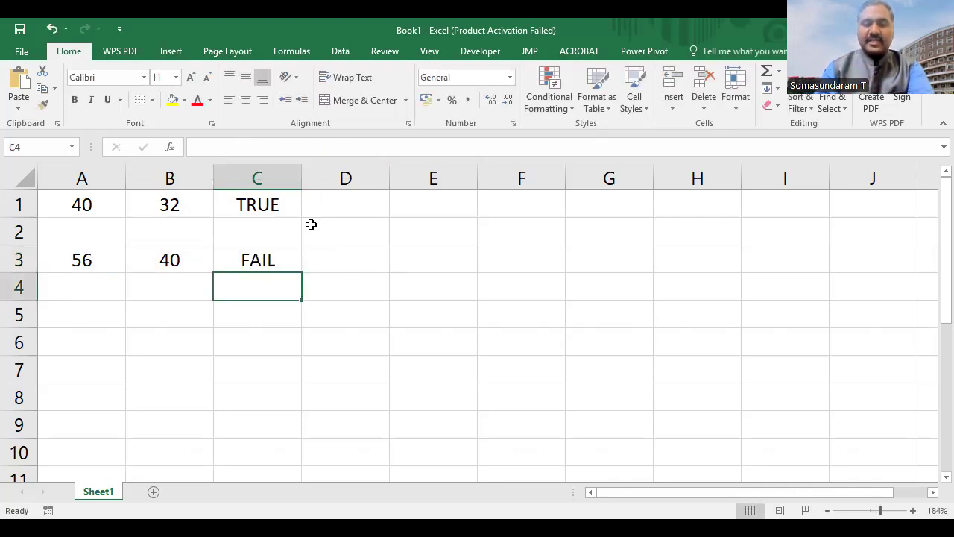
{"action": "left_click", "coordinate": [179, 257]}
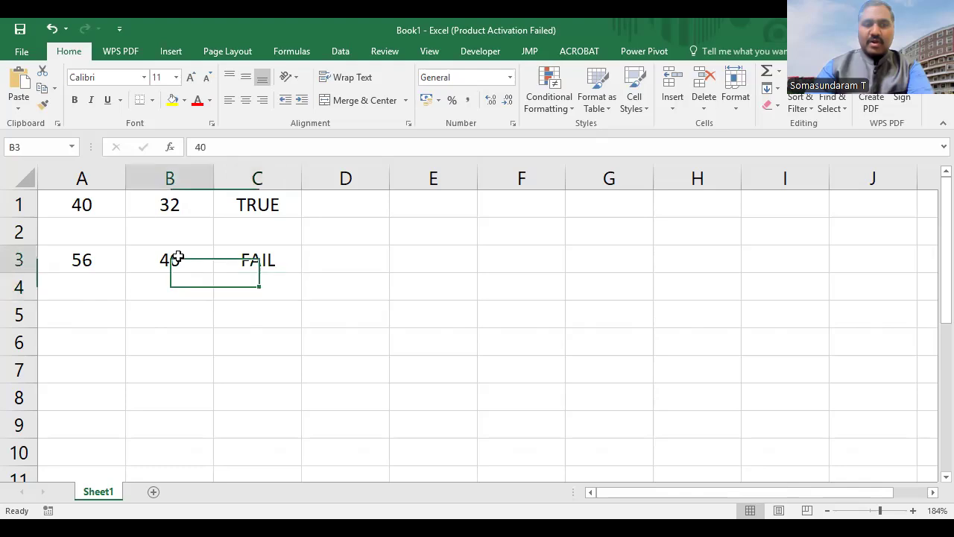
{"action": "left_click", "coordinate": [254, 266]}
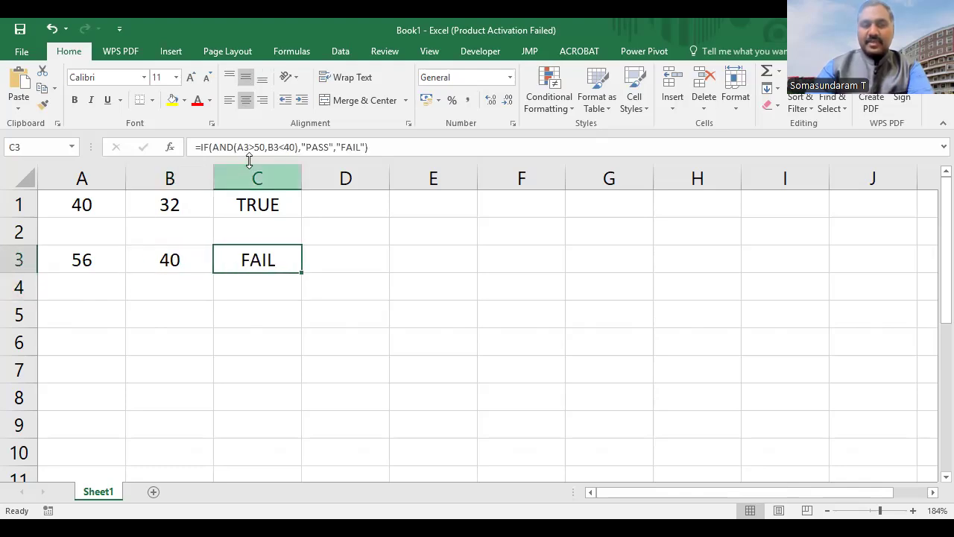
Step: Enter 28 in cell A5 and 50 in cell B5
{"action": "left_click", "coordinate": [94, 316]}
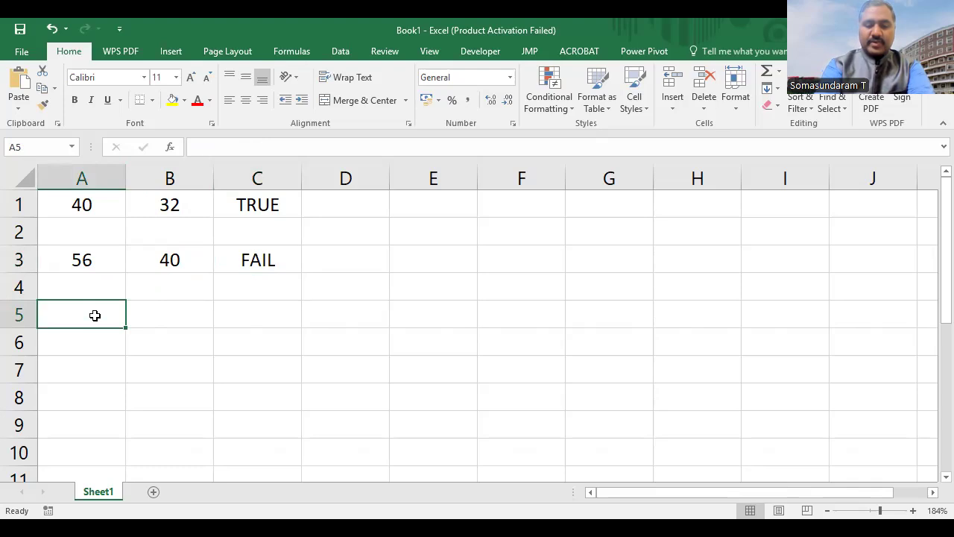
{"action": "type", "text": "28"}
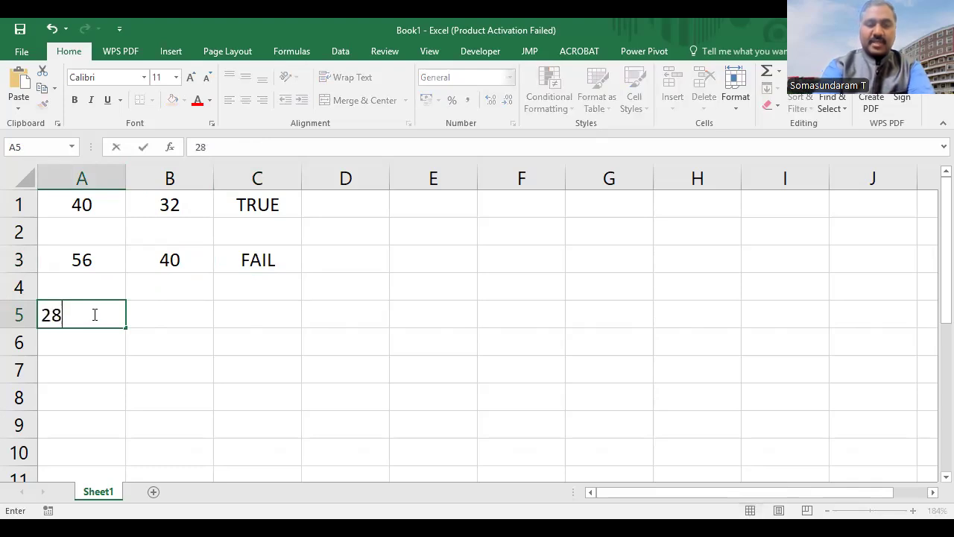
{"action": "key", "text": "Tab"}
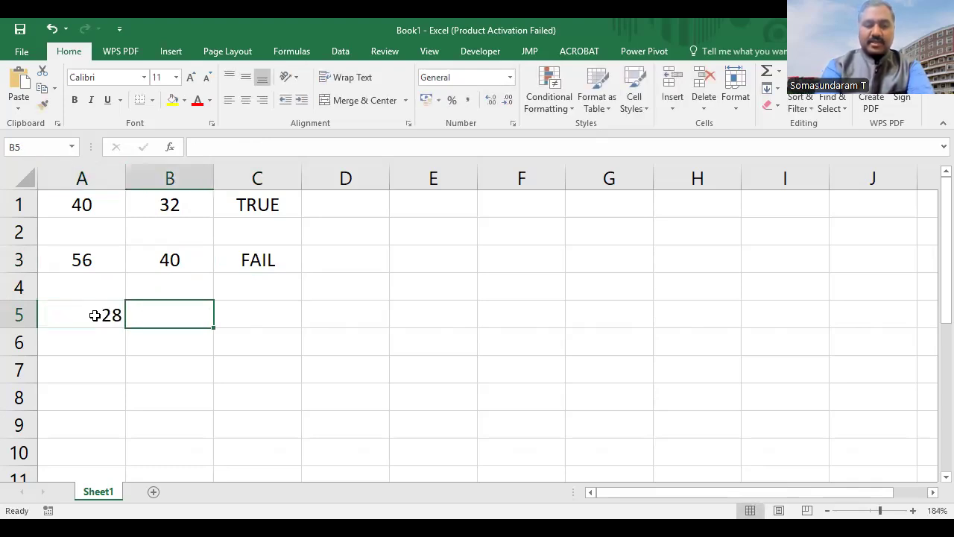
{"action": "type", "text": "50"}
{"action": "key", "text": "Tab"}
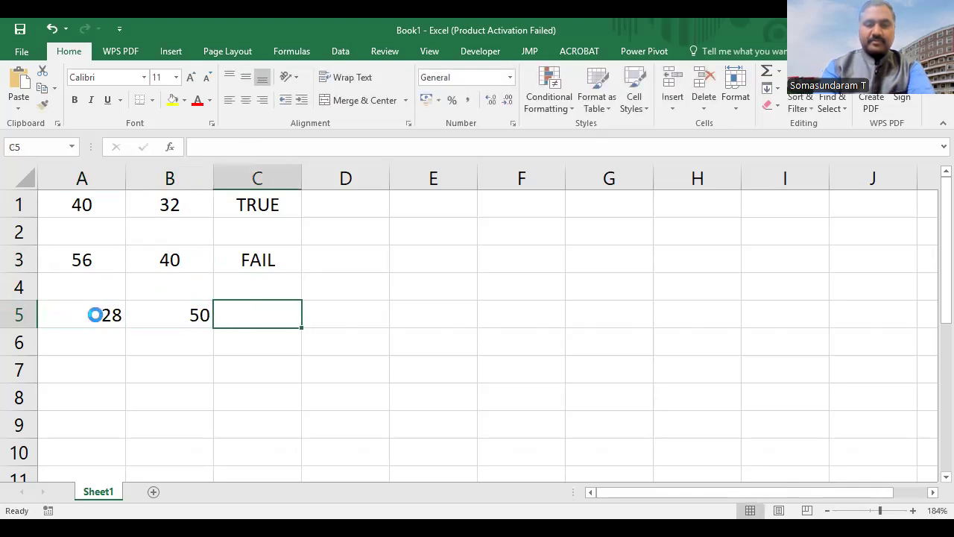
Step: Copy the formula from C3 into C5
{"action": "key", "text": "Up"}
{"action": "key", "text": "Up"}
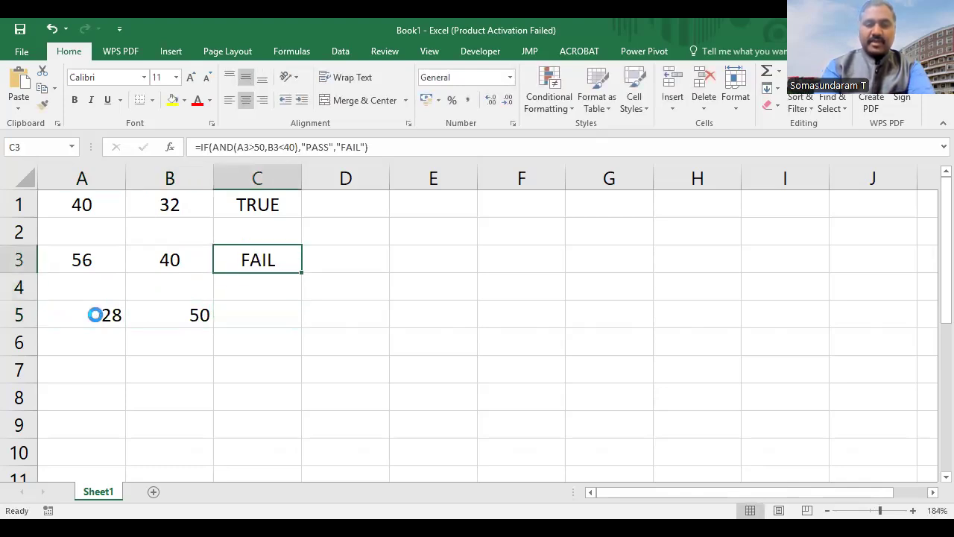
{"action": "key", "text": "ctrl+c"}
{"action": "key", "text": "Down"}
{"action": "key", "text": "Down"}
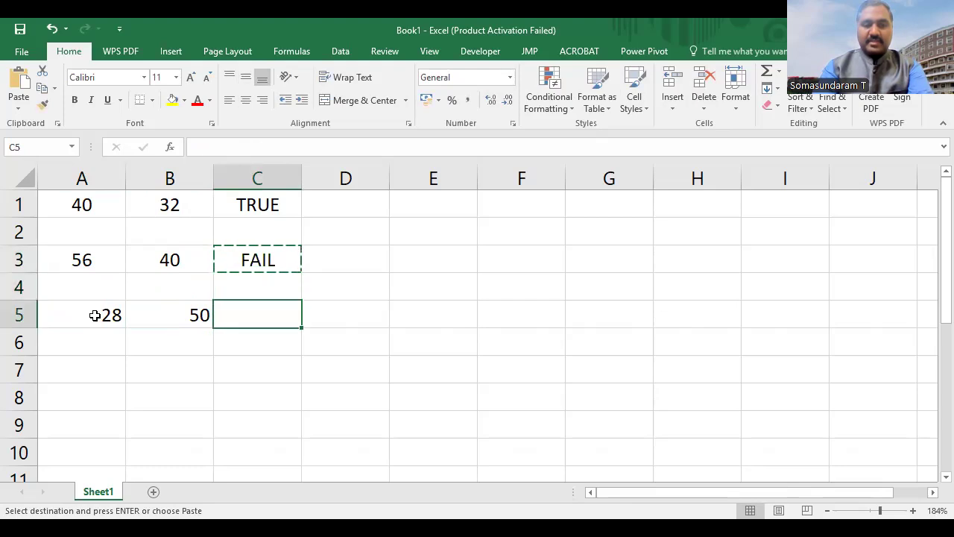
{"action": "key", "text": "ctrl+v"}
Step: Replace AND with OR in the C5 formula, change its first condition to A5>20, and enter it
{"action": "left_click_drag", "start_coordinate": [212, 147], "coordinate": [233, 146]}
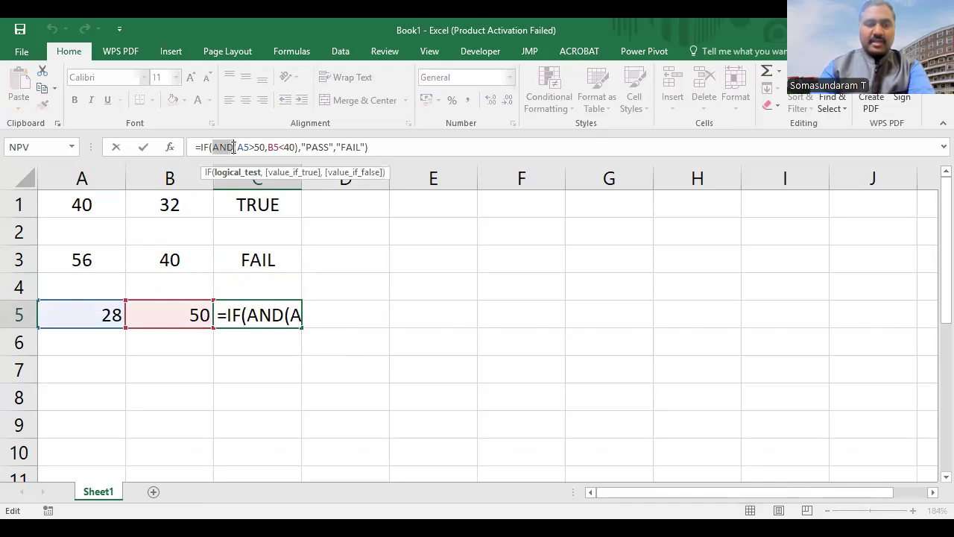
{"action": "type", "text": "OR"}
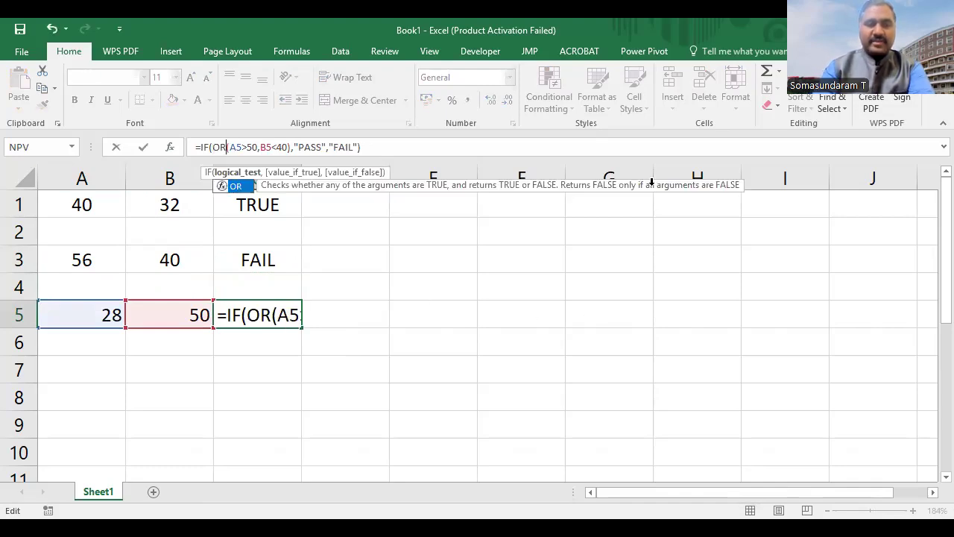
{"action": "key", "text": "Right"}
{"action": "key", "text": "Right"}
{"action": "key", "text": "Right"}
{"action": "key", "text": "Right"}
{"action": "key", "text": "shift+Right"}
{"action": "type", "text": "2"}
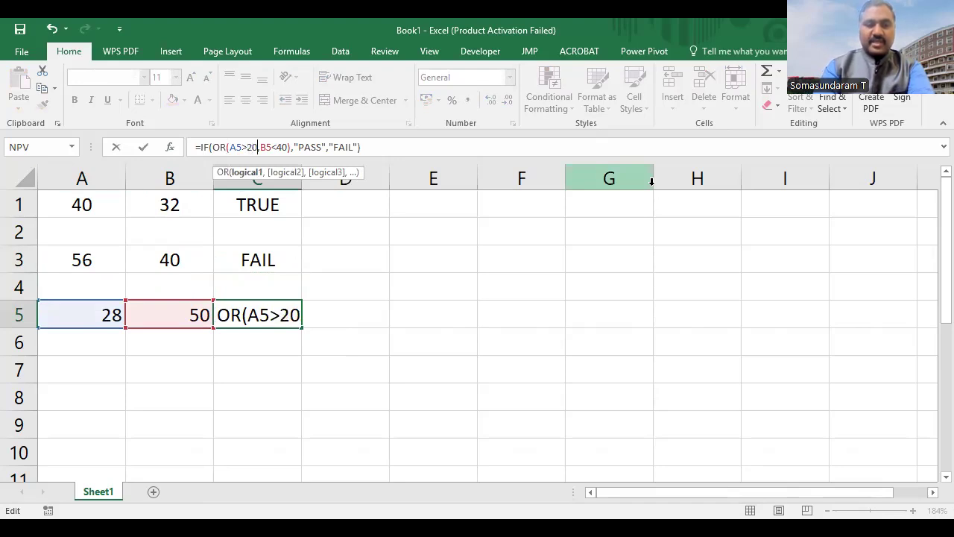
{"action": "key", "text": "Right"}
{"action": "key", "text": "Right"}
{"action": "key", "text": "Right"}
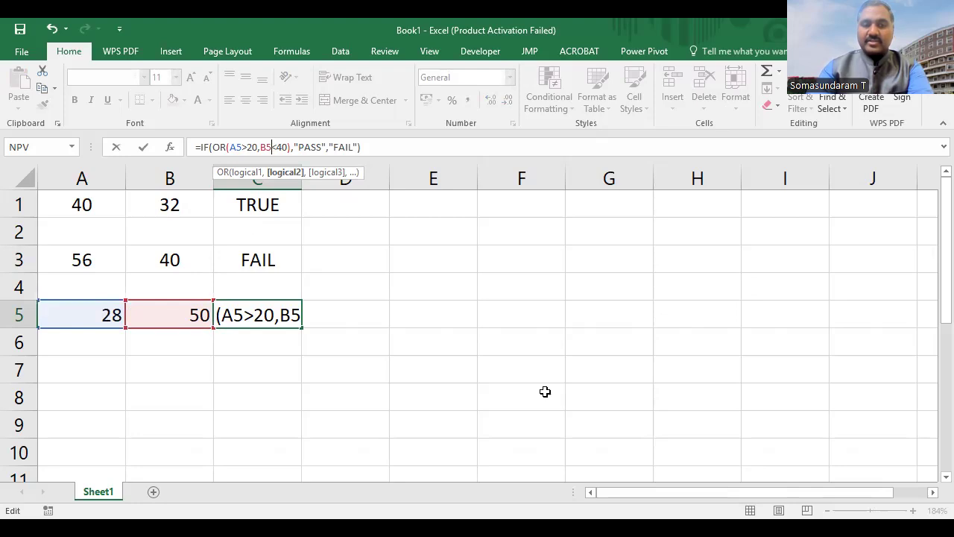
{"action": "key", "text": "Escape"}
{"action": "key", "text": "Escape"}
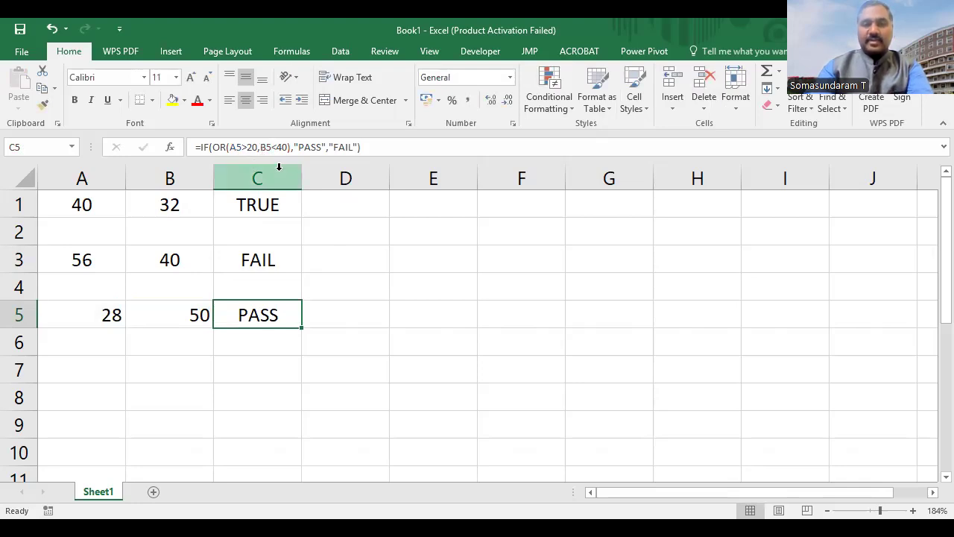
Step: Review the example range A1:C5, then switch to the slide show and advance past the OR slide to the closing slide
{"action": "left_click_drag", "start_coordinate": [85, 204], "coordinate": [261, 316]}
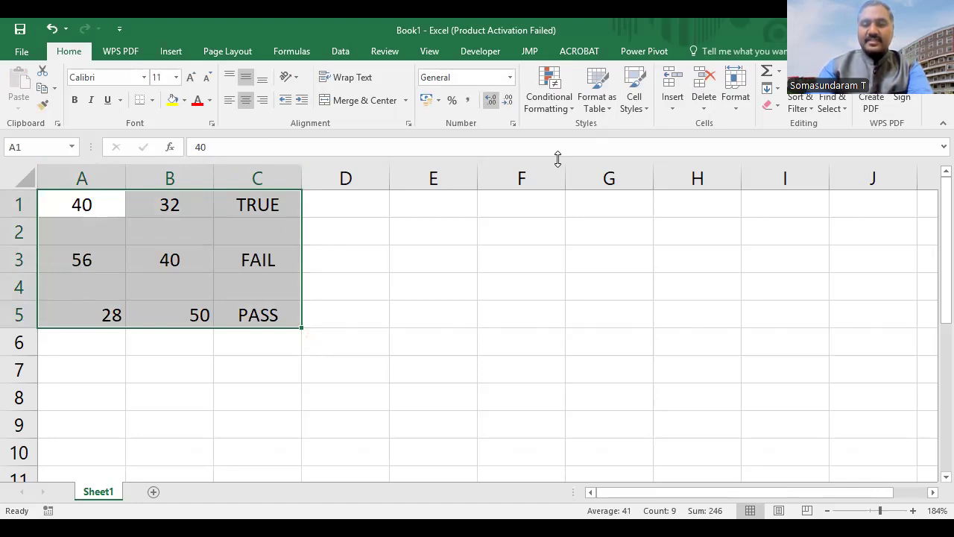
{"action": "key", "text": "alt+Tab"}
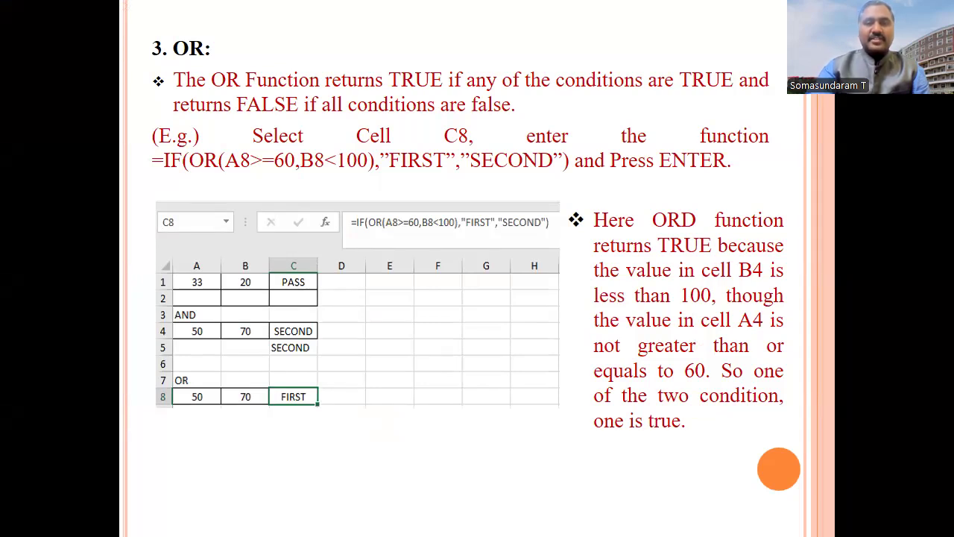
{"action": "key", "text": "Right"}
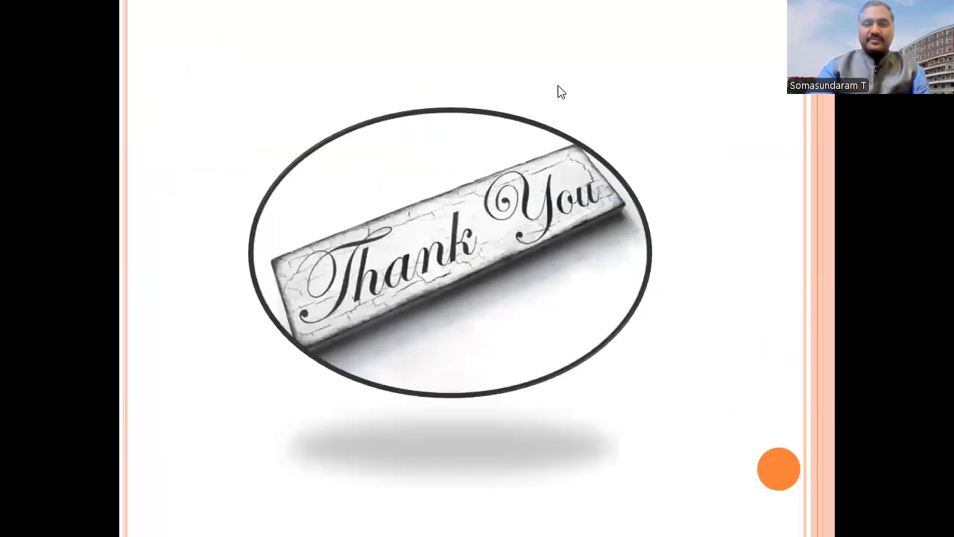